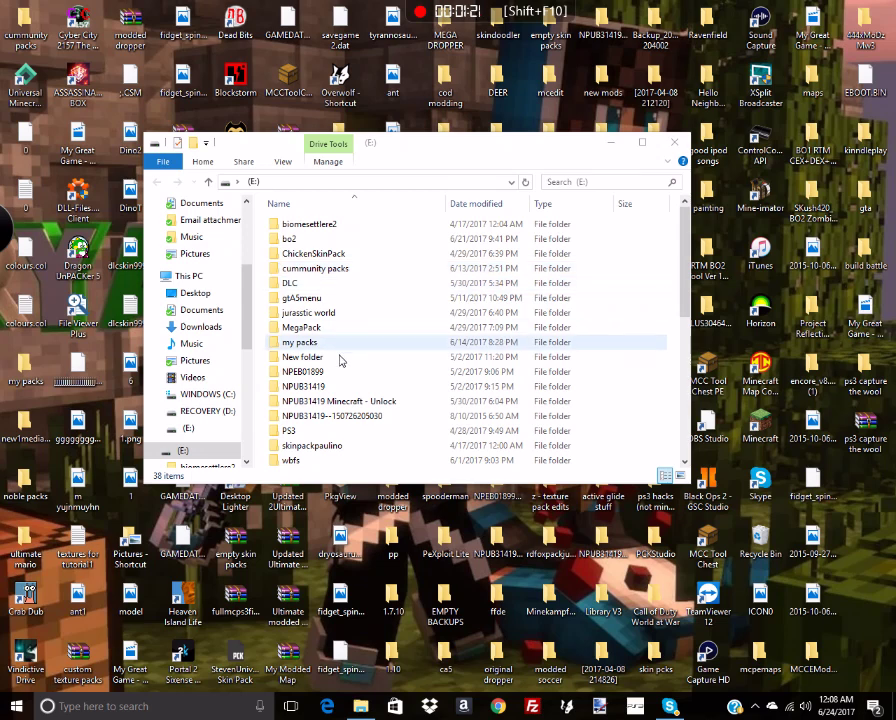
- Open the PS3 folder on the flash drive, leaving its name unchanged
right_click(313, 430)
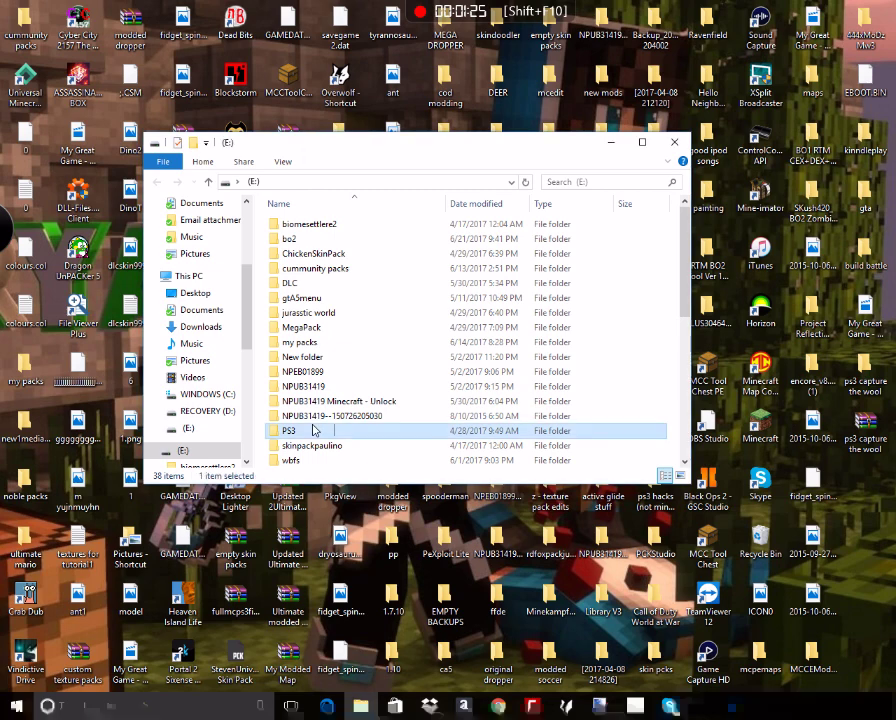
click(351, 393)
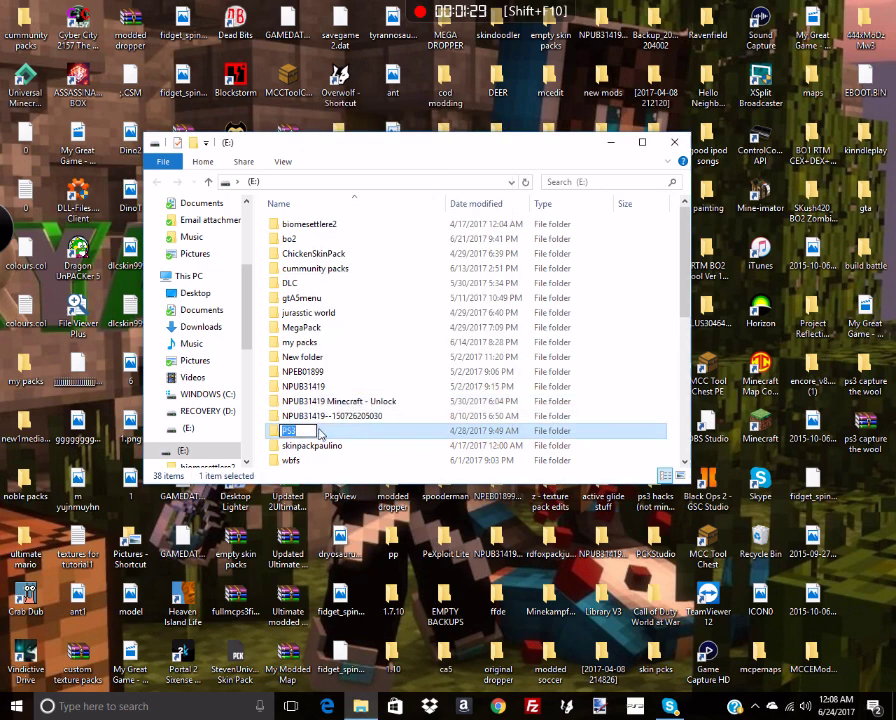
key(Return)
scroll(304, 411, down, 1)
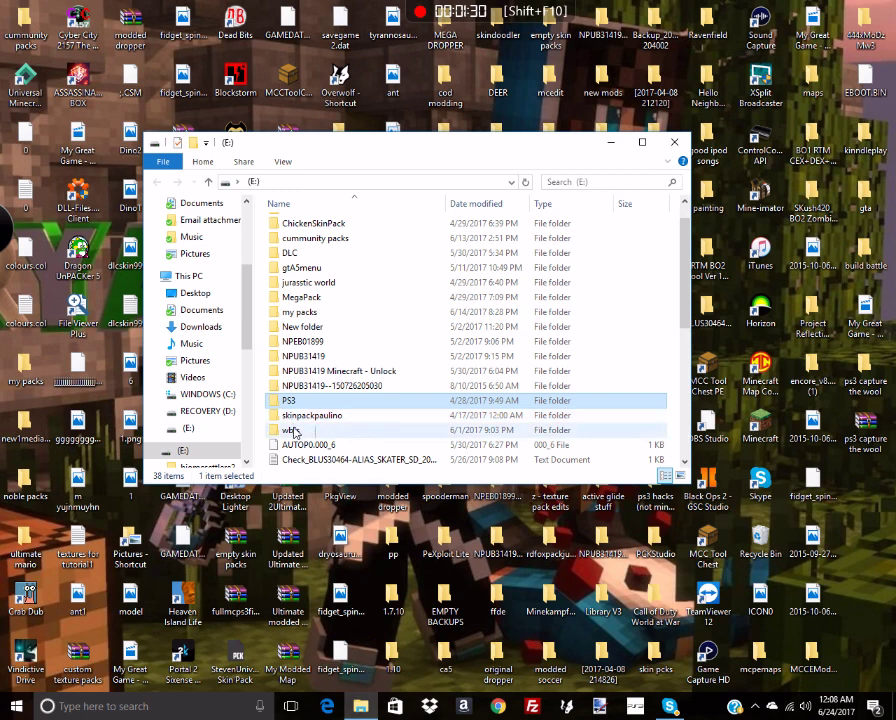
double_click(300, 402)
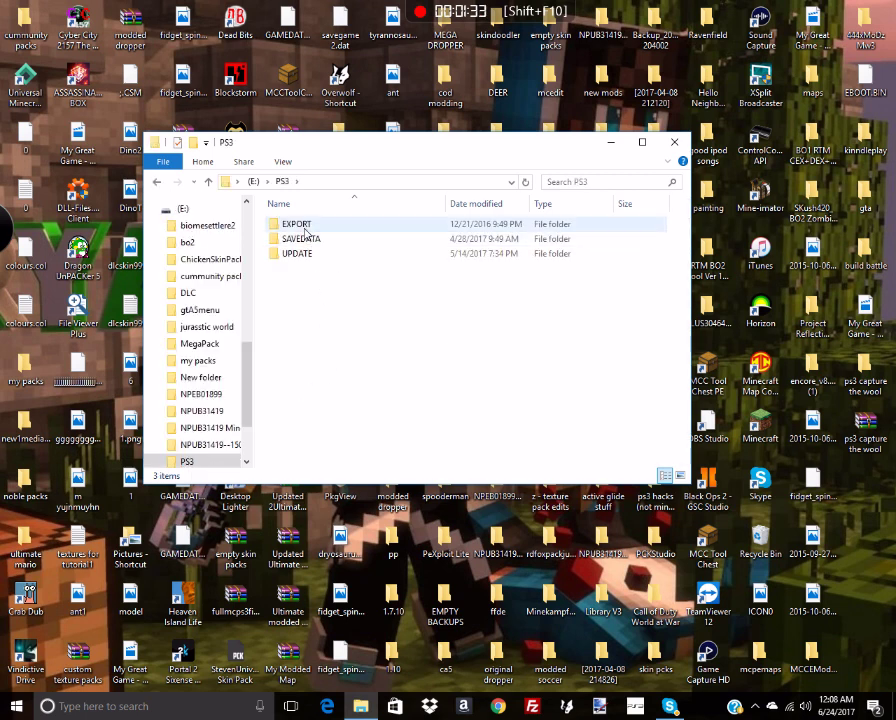
- Maximize the Explorer window, glance into SAVEDATA, then open the EXPORT folder
click(302, 225)
right_click(305, 228)
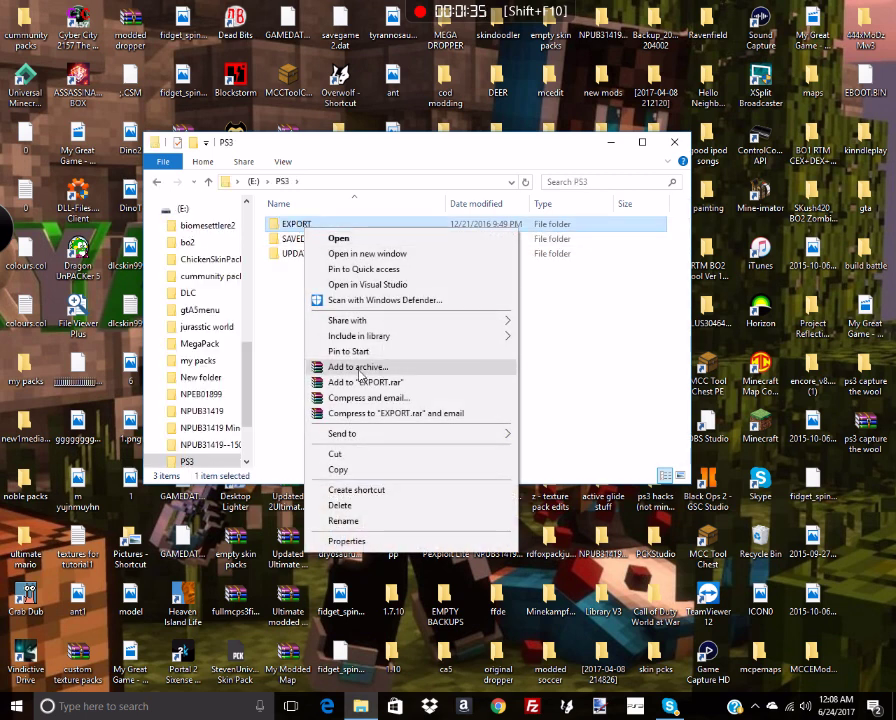
click(366, 521)
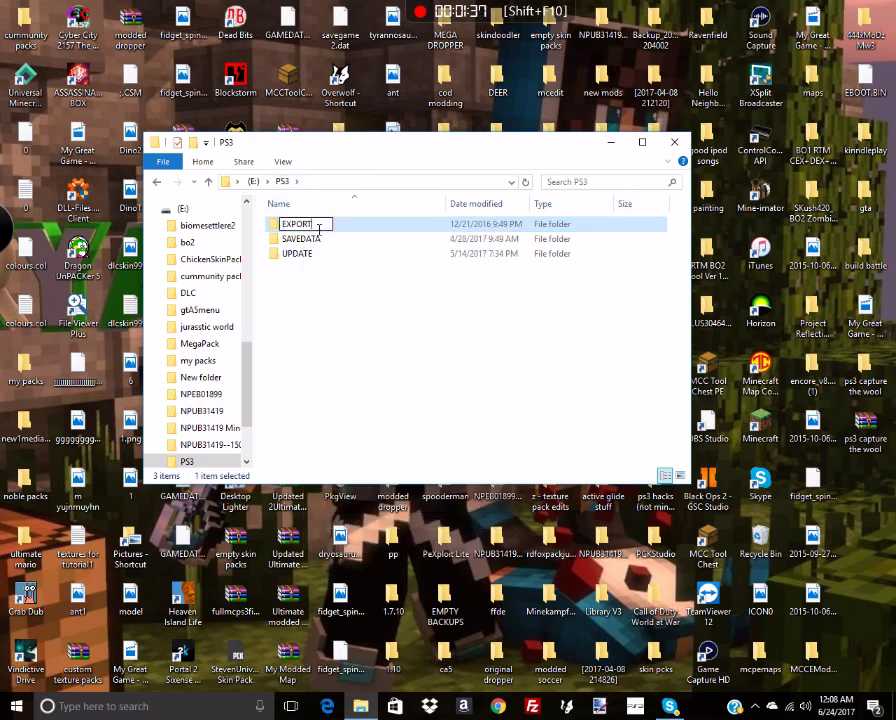
click(648, 146)
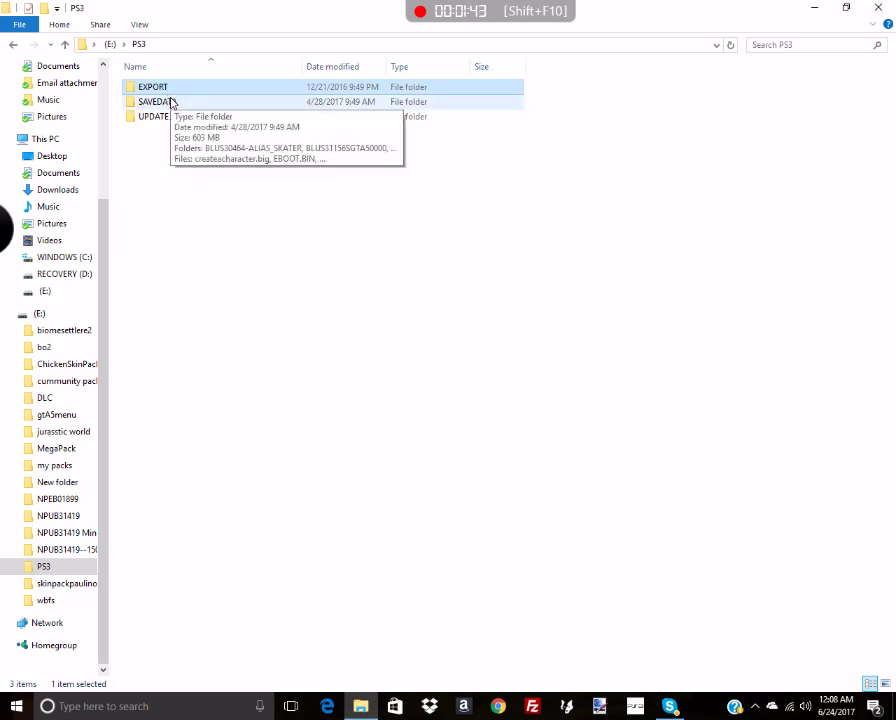
double_click(172, 102)
click(13, 47)
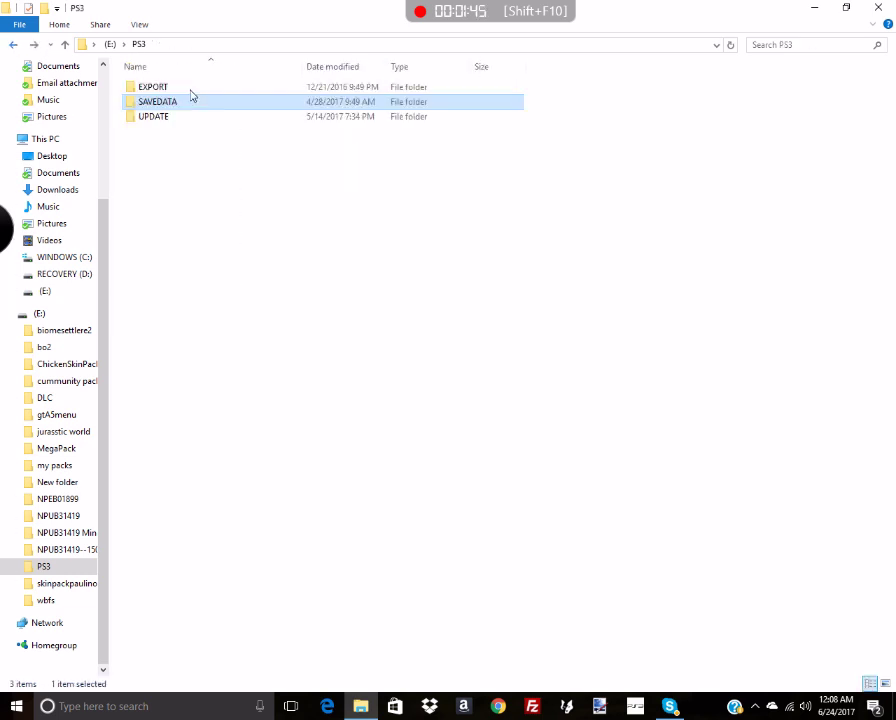
double_click(176, 88)
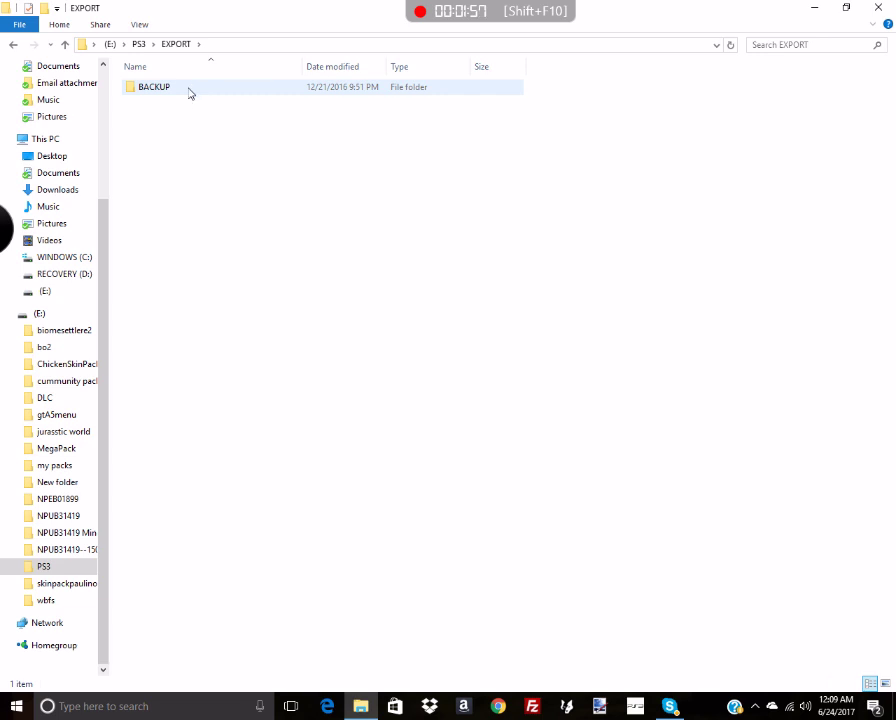
double_click(190, 90)
right_click(189, 93)
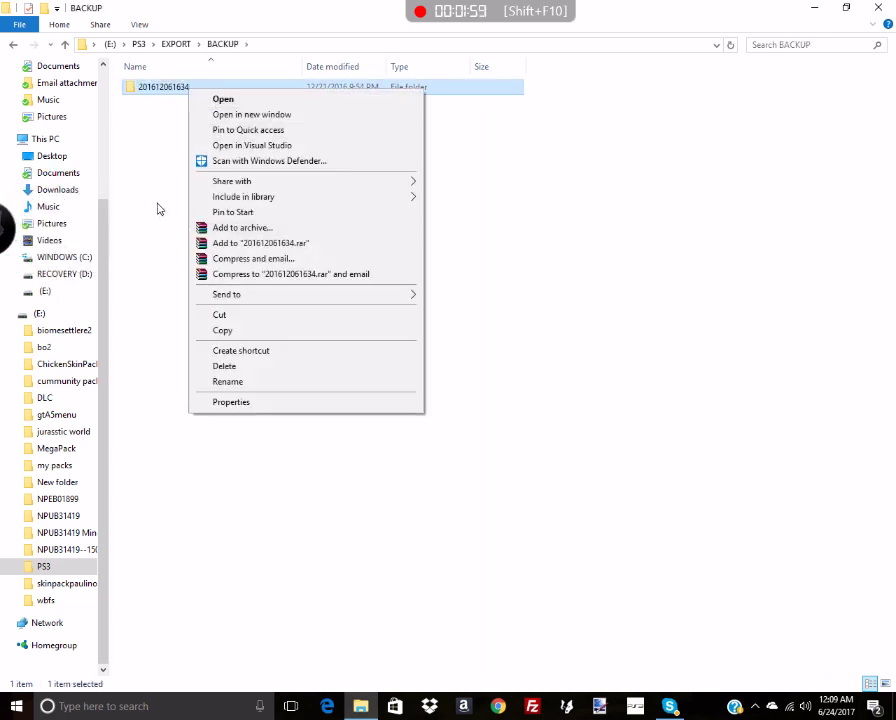
click(158, 208)
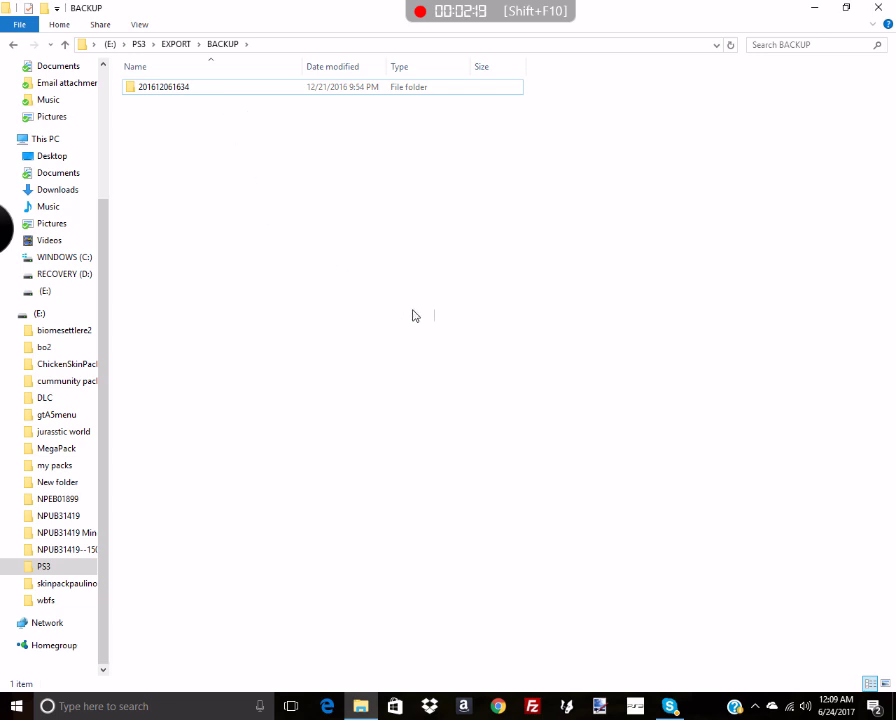
double_click(444, 88)
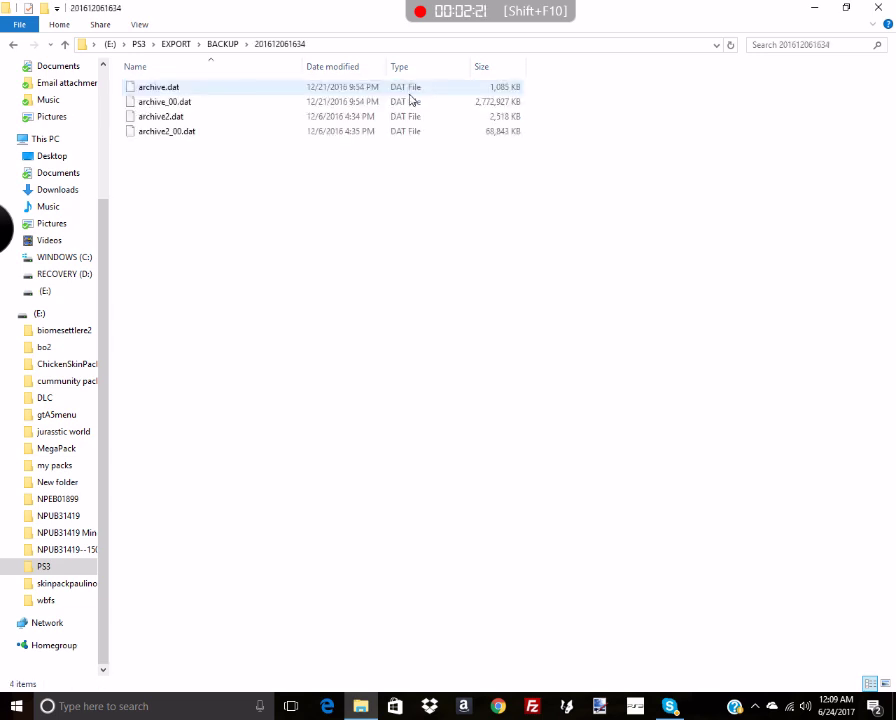
mouse_move(366, 226)
mouse_down()
mouse_move(350, 116)
mouse_move(309, 88)
mouse_move(270, 104)
mouse_move(310, 254)
mouse_up()
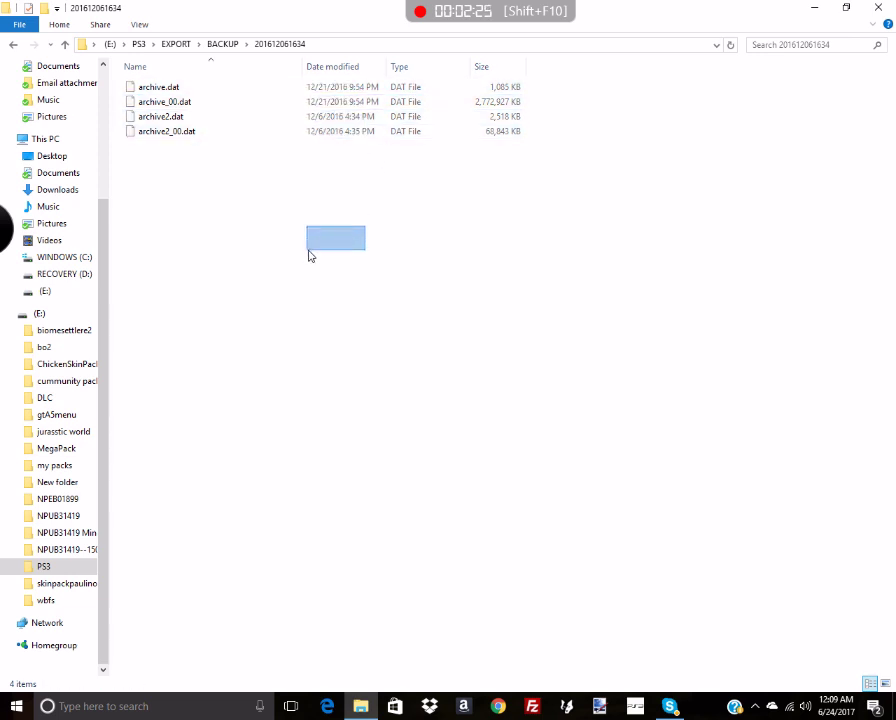
click(223, 44)
right_click(236, 91)
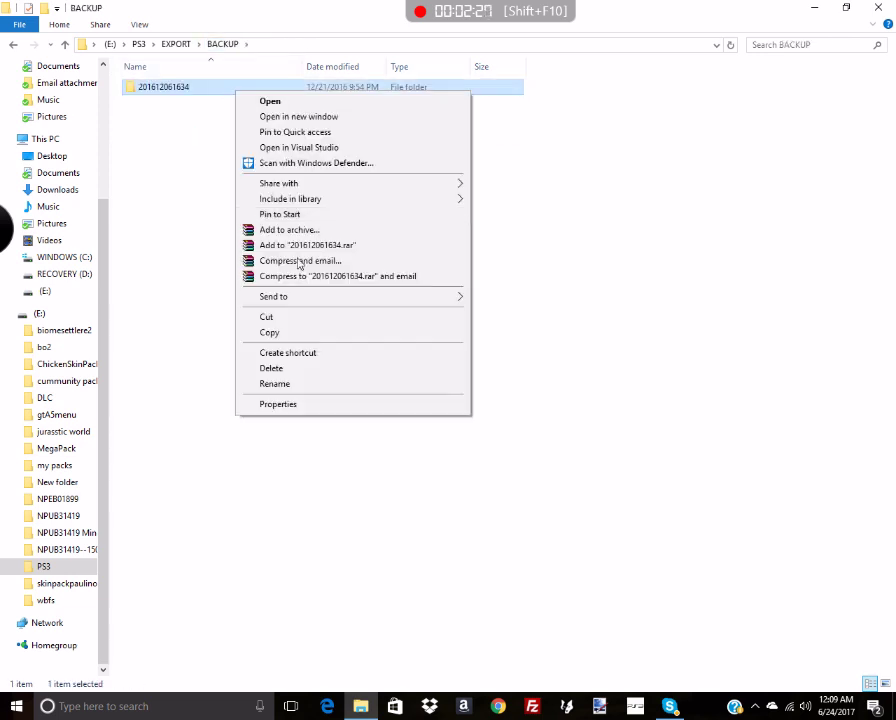
click(311, 388)
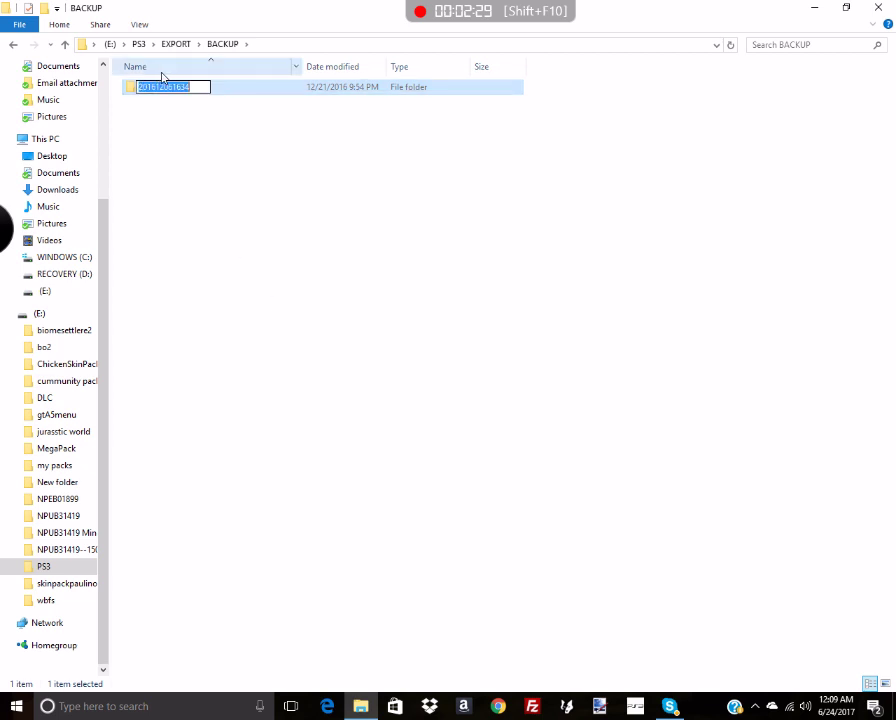
text(foxes b)
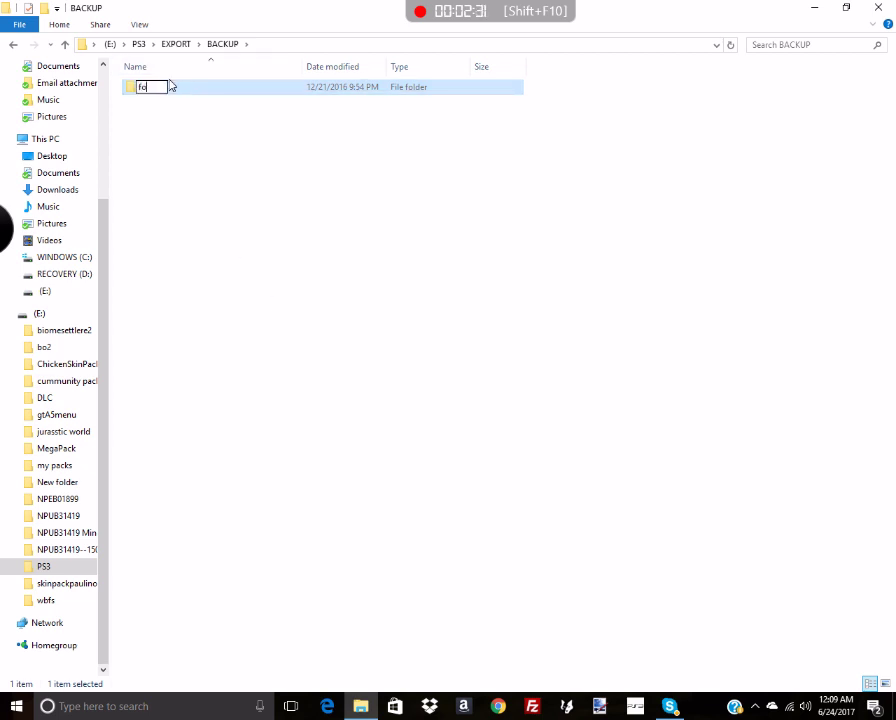
text(a)
text(ckup)
key(backslash)
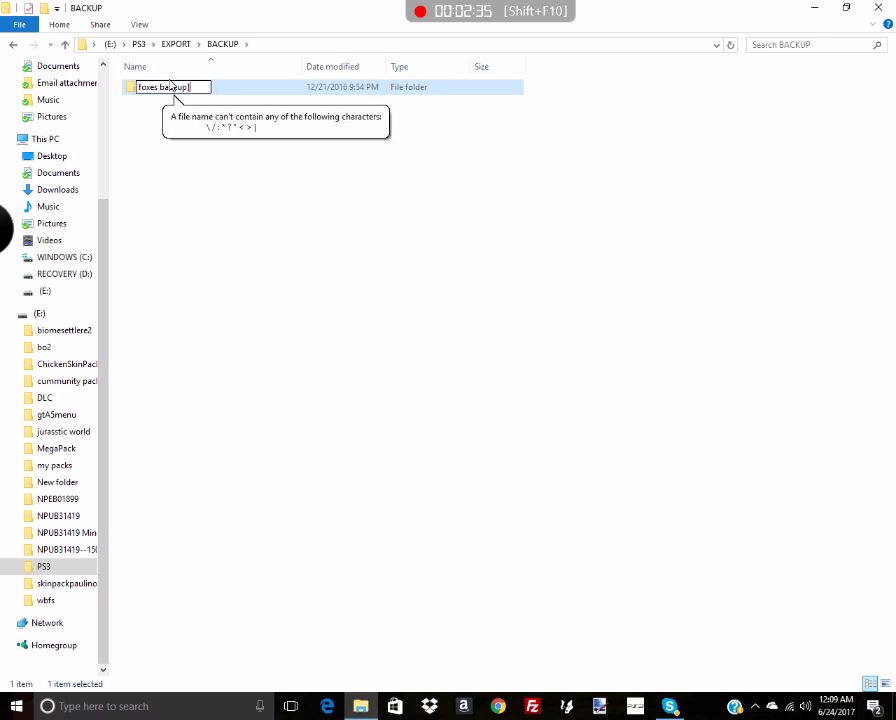
key(BackSpace)
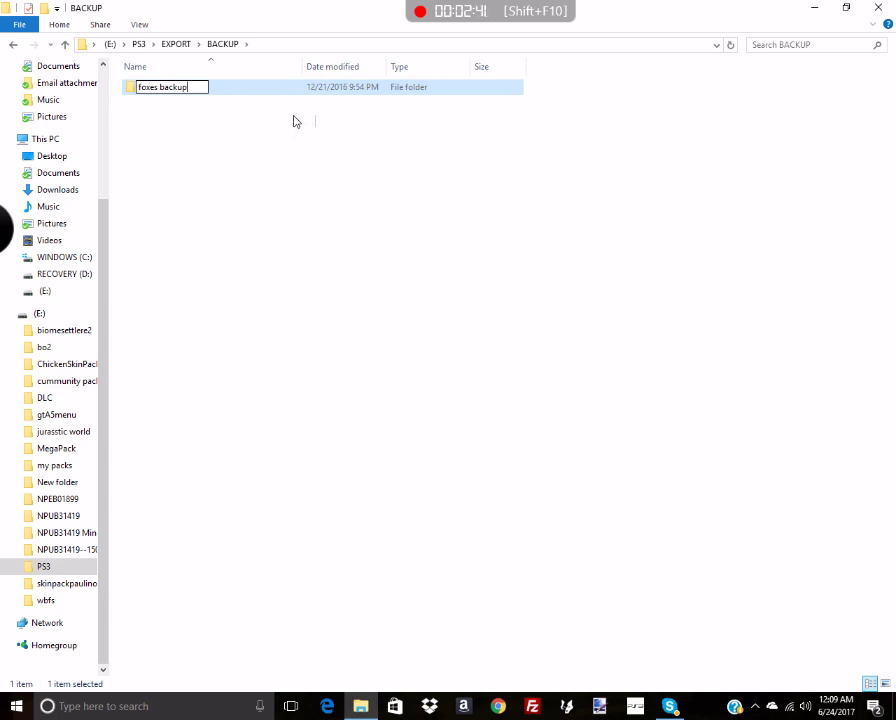
key(Return)
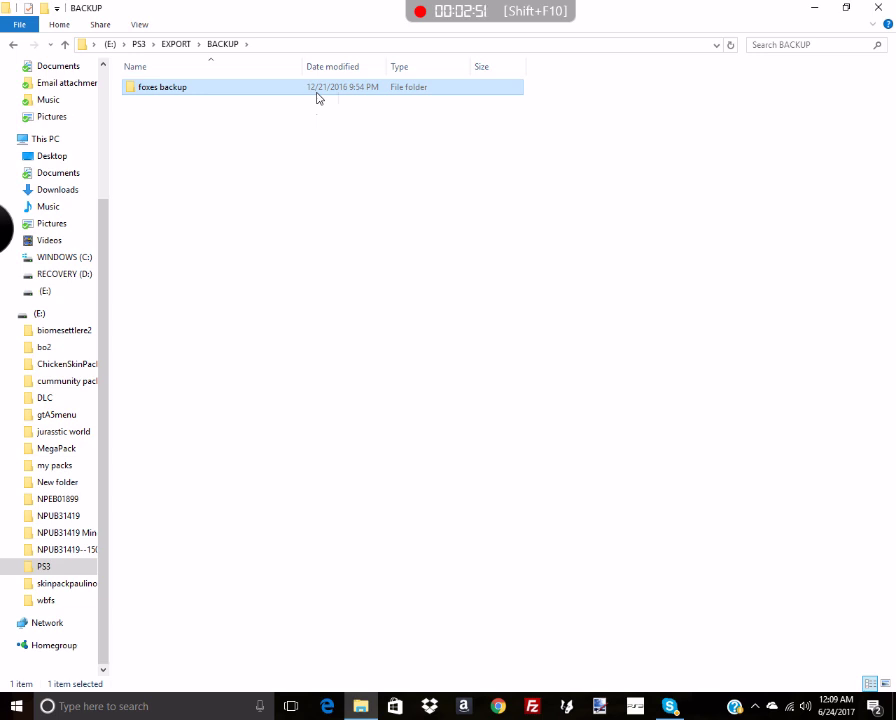
- Show the desktop with Win+D and launch Elgato Game Capture HD from its icon
key(super+d)
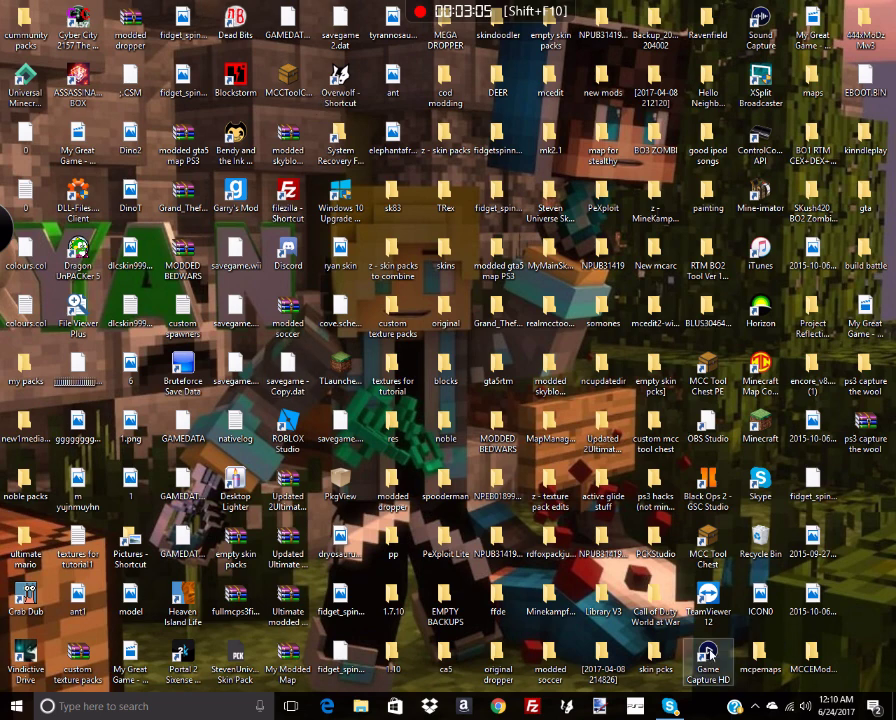
double_click(708, 650)
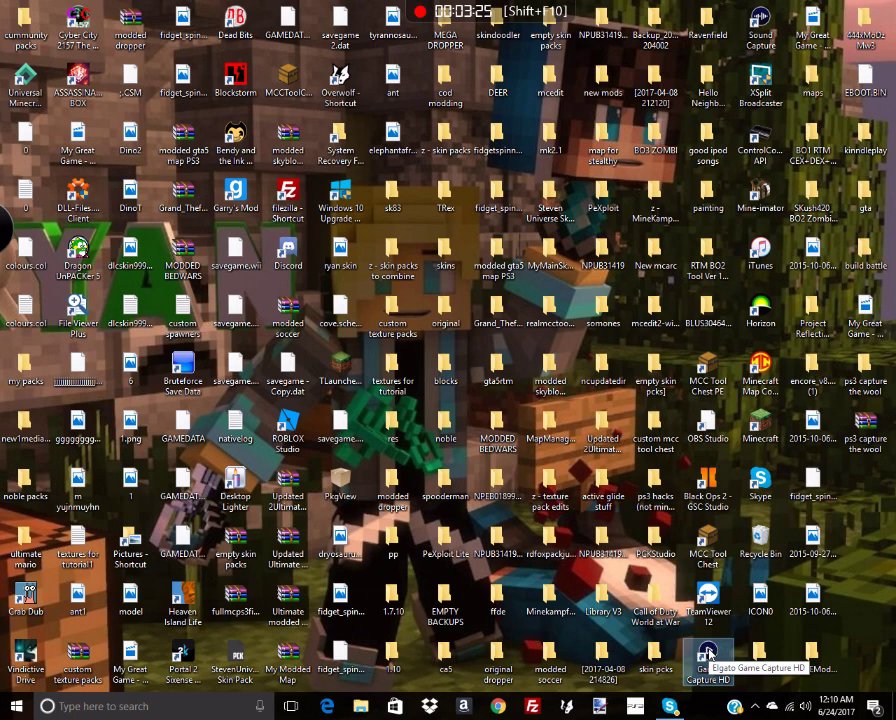
- Launch Elgato Game Capture HD from the desktop shortcut, opening its Edit-mode library
double_click(712, 648)
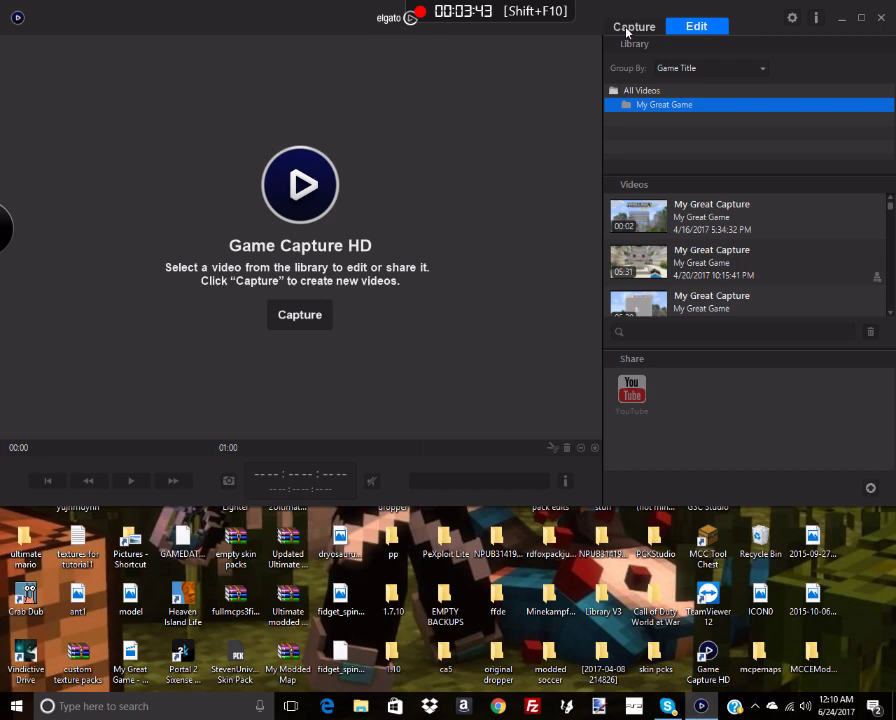
- Switch Elgato Game Capture HD to Capture mode to view the PS3's live Settings menu
click(626, 31)
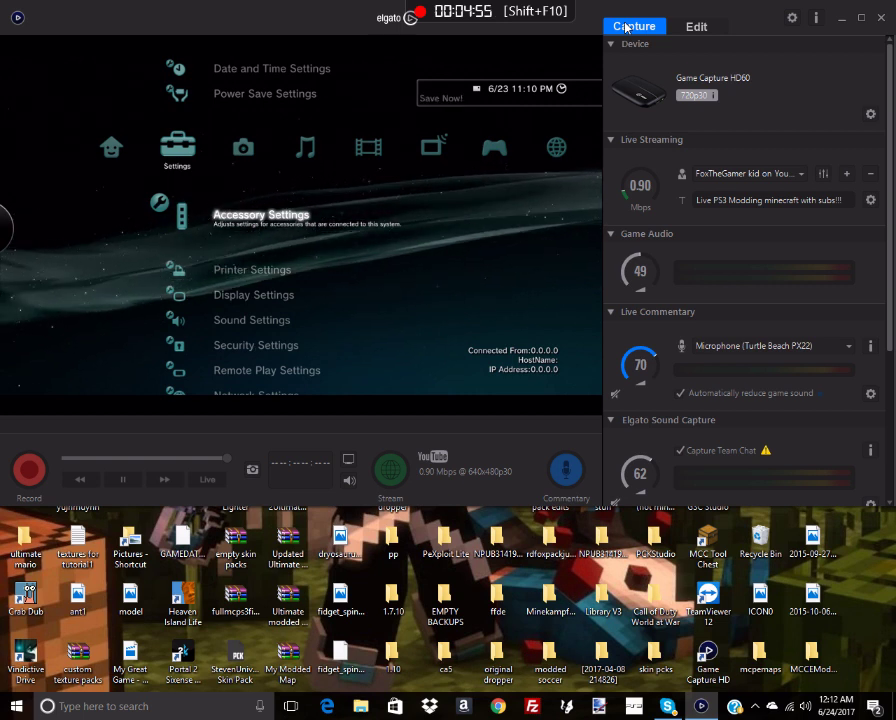
mouse_move(505, 12)
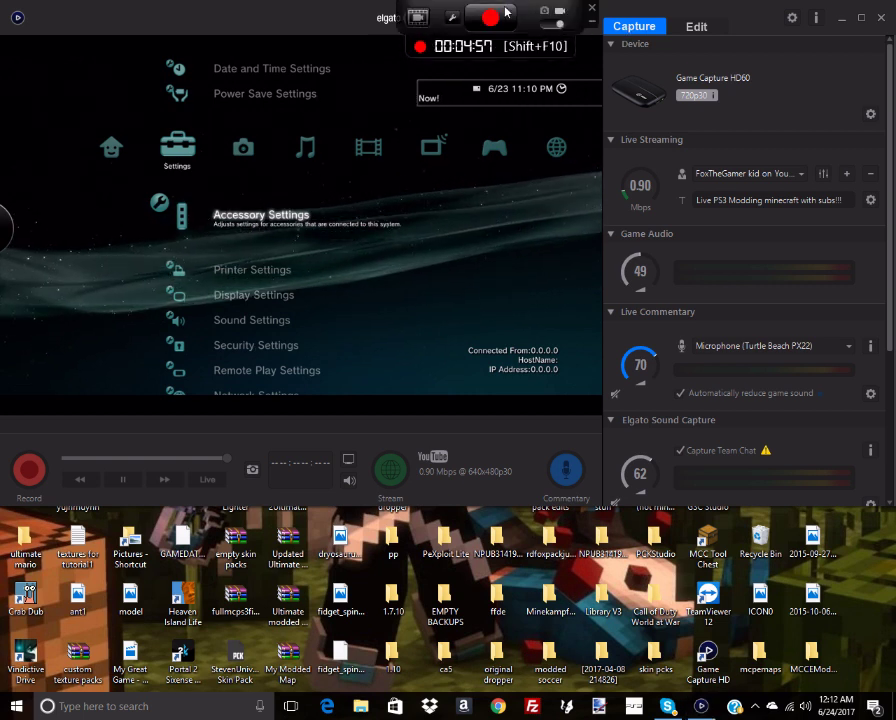